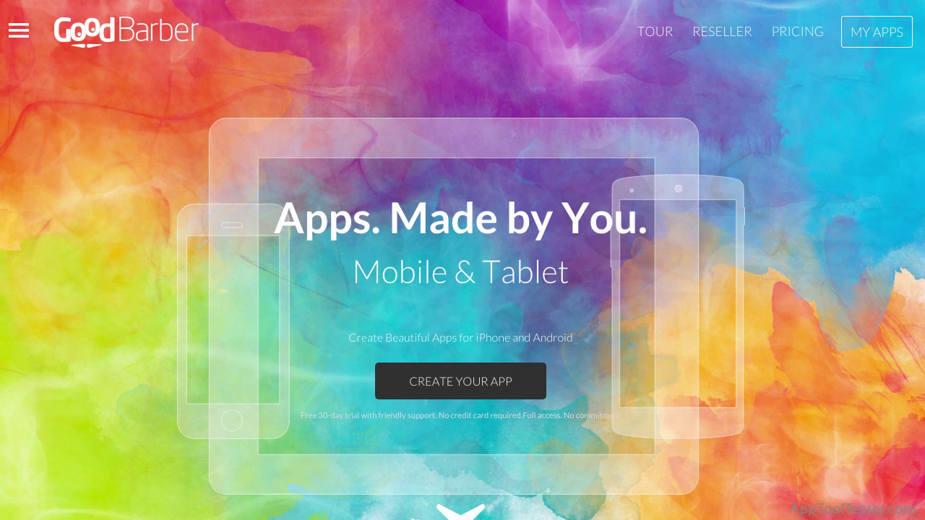
- Scroll through the Standard, Full and Advanced plan comparison table on the Pricing page
{"action": "scroll", "coordinate": [462, 260], "scroll_direction": "down", "scroll_amount": 6}
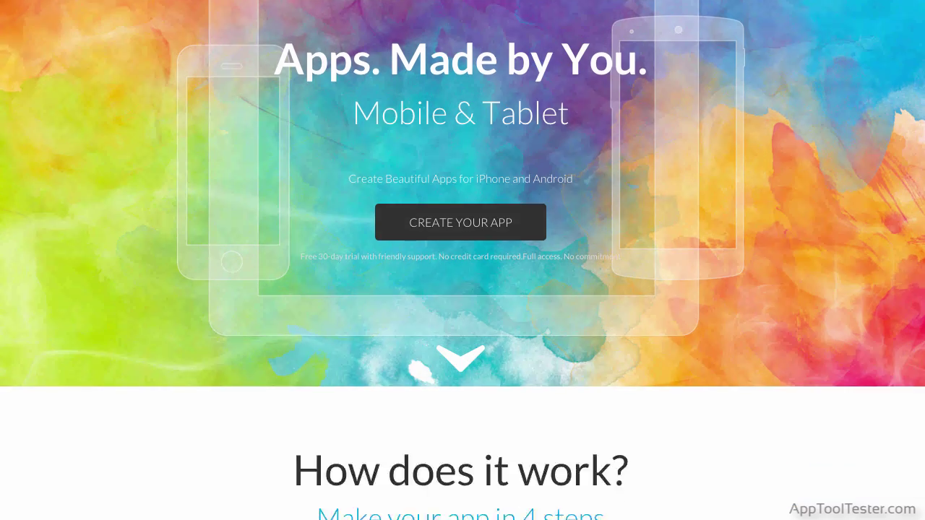
{"action": "scroll", "coordinate": [462, 260], "scroll_direction": "down", "scroll_amount": 2}
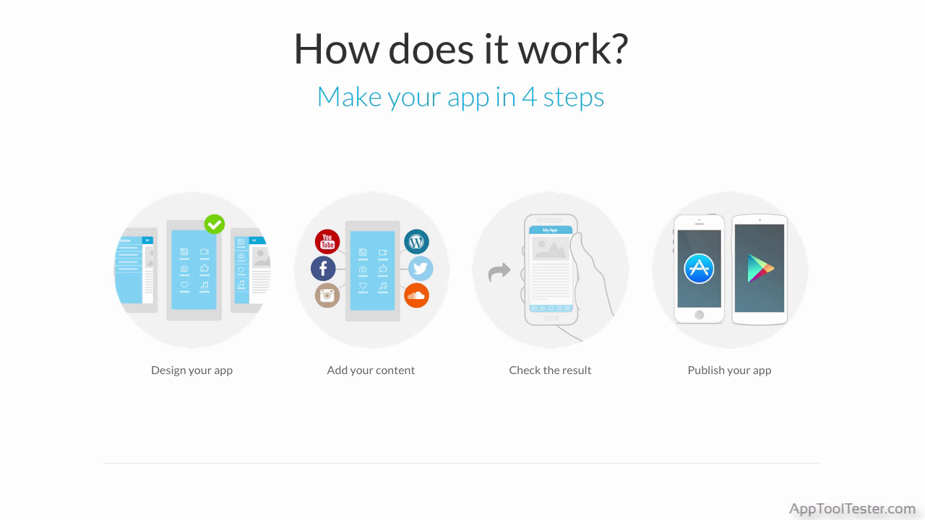
{"action": "scroll", "coordinate": [462, 260], "scroll_direction": "down", "scroll_amount": 6}
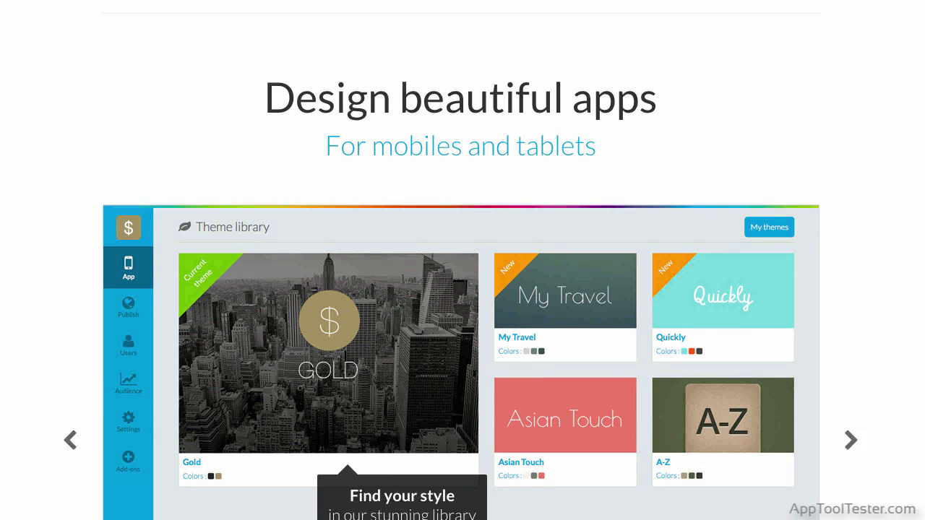
{"action": "scroll", "coordinate": [463, 260], "scroll_direction": "down", "scroll_amount": 1}
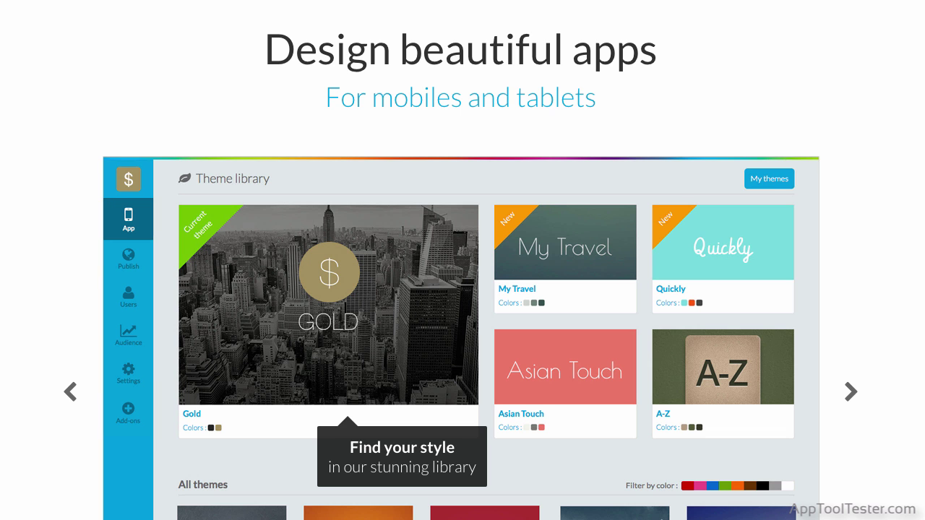
{"action": "scroll", "coordinate": [462, 260], "scroll_direction": "down", "scroll_amount": 10}
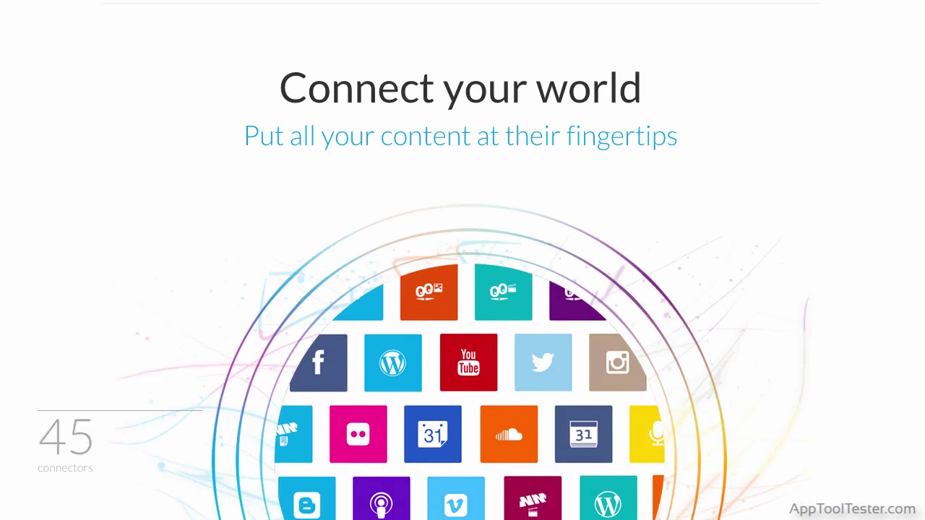
{"action": "scroll", "coordinate": [462, 260], "scroll_direction": "down", "scroll_amount": 1}
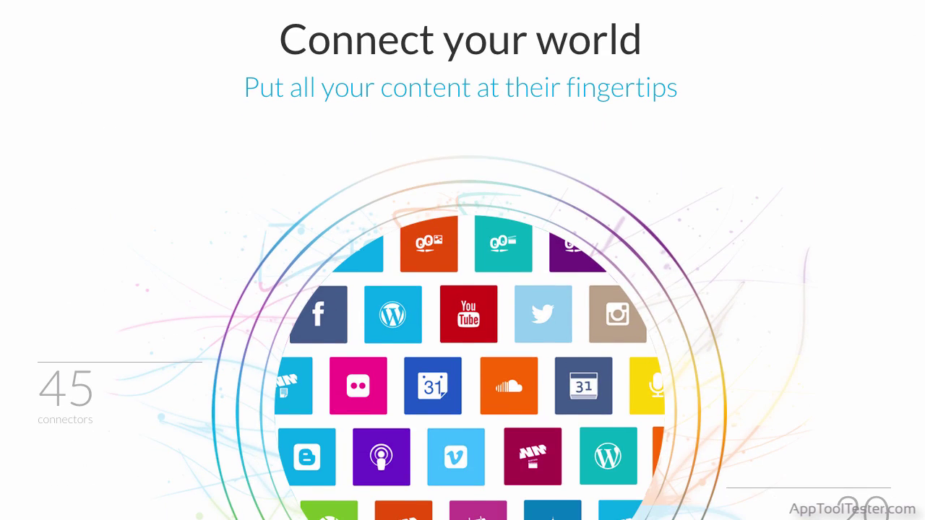
{"action": "scroll", "coordinate": [463, 260], "scroll_direction": "down", "scroll_amount": 7}
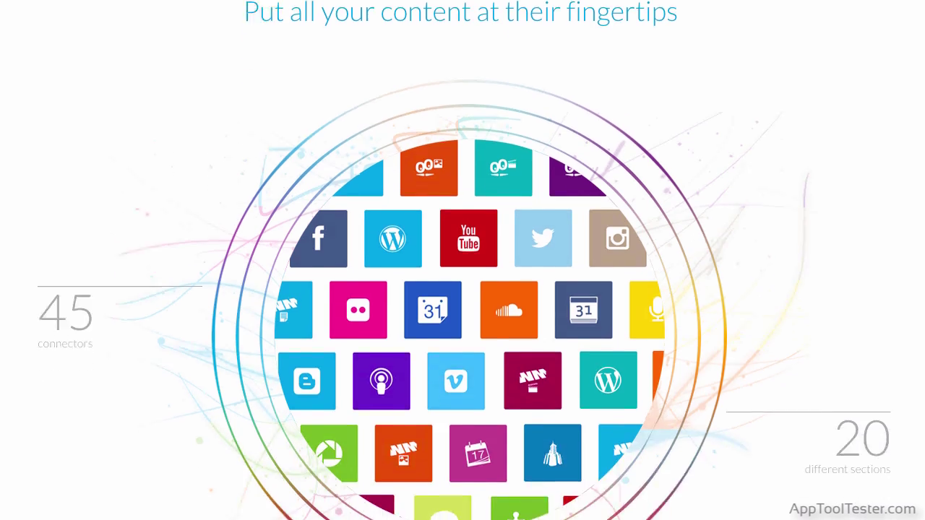
{"action": "scroll", "coordinate": [922, 282], "scroll_direction": "down", "scroll_amount": 6}
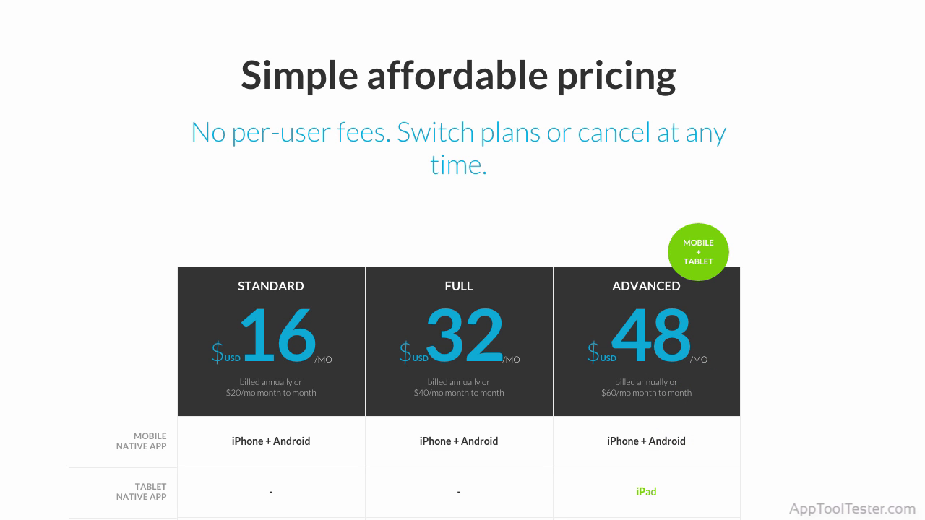
{"action": "scroll", "coordinate": [459, 325], "scroll_direction": "down", "scroll_amount": 2}
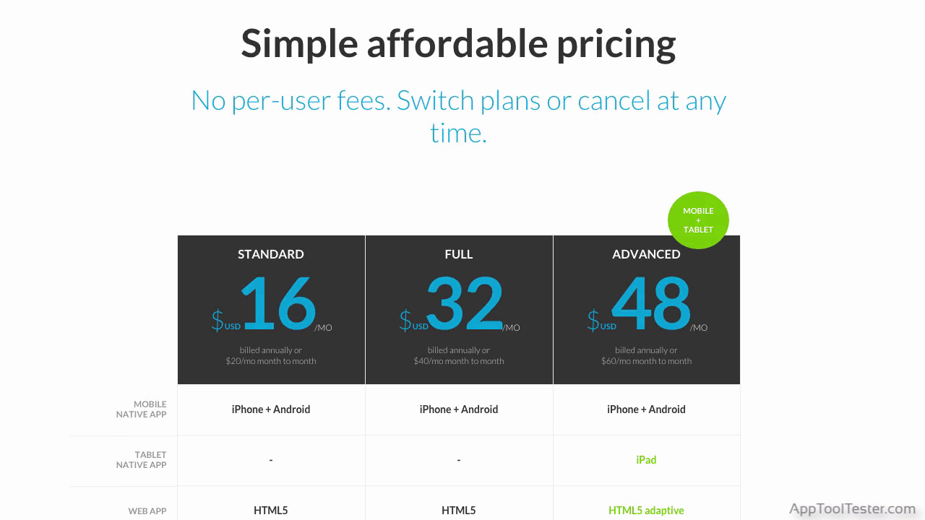
{"action": "scroll", "coordinate": [458, 325], "scroll_direction": "down", "scroll_amount": 2}
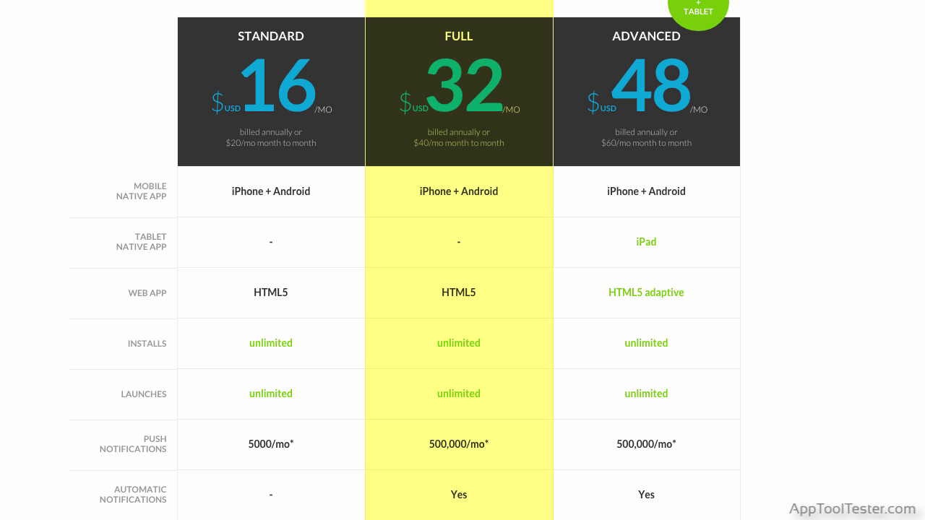
{"action": "scroll", "coordinate": [462, 260], "scroll_direction": "down", "scroll_amount": 5}
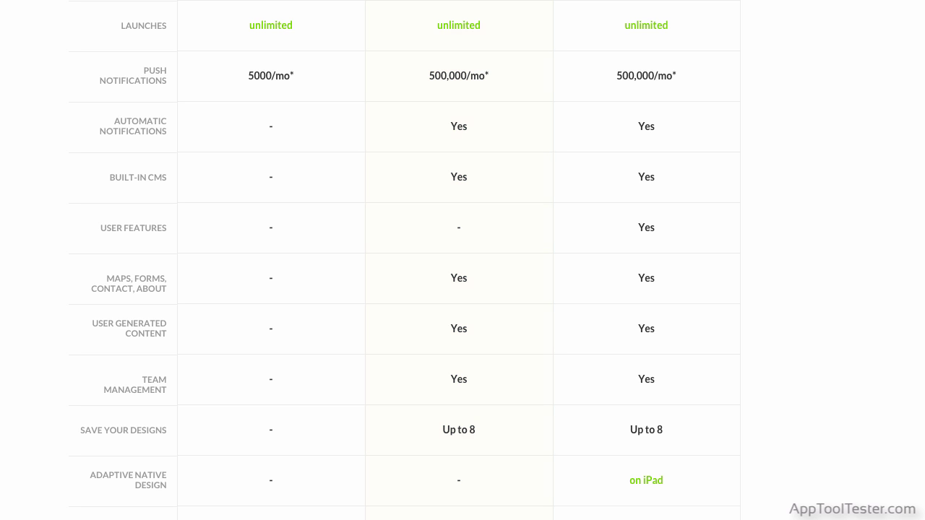
{"action": "scroll", "coordinate": [463, 260], "scroll_direction": "down", "scroll_amount": 3}
{"action": "scroll", "coordinate": [462, 260], "scroll_direction": "down", "scroll_amount": 3}
{"action": "scroll", "coordinate": [462, 260], "scroll_direction": "down", "scroll_amount": 1}
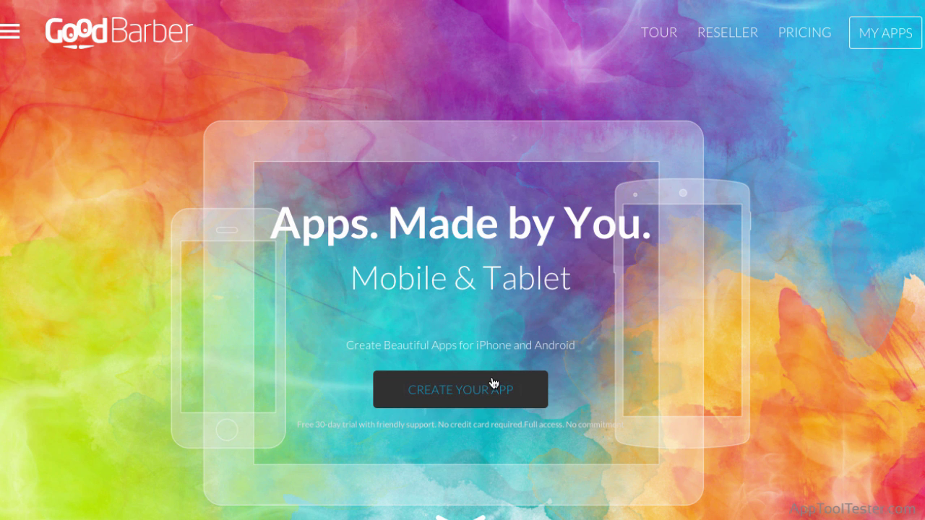
- Start a new app called tooltester2 with Magazine/News/Blog as its business sector
{"action": "left_click", "coordinate": [494, 383]}
{"action": "left_click", "coordinate": [451, 253]}
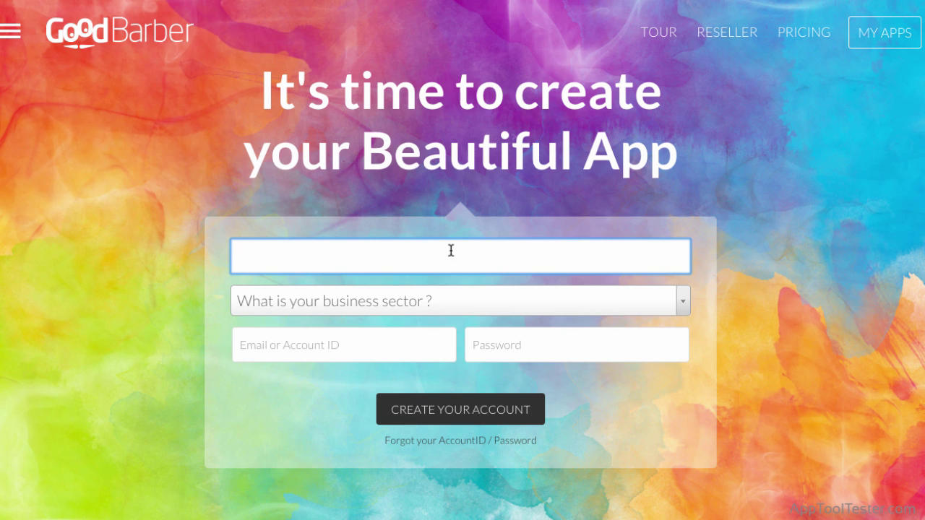
{"action": "type", "text": "tooltester2"}
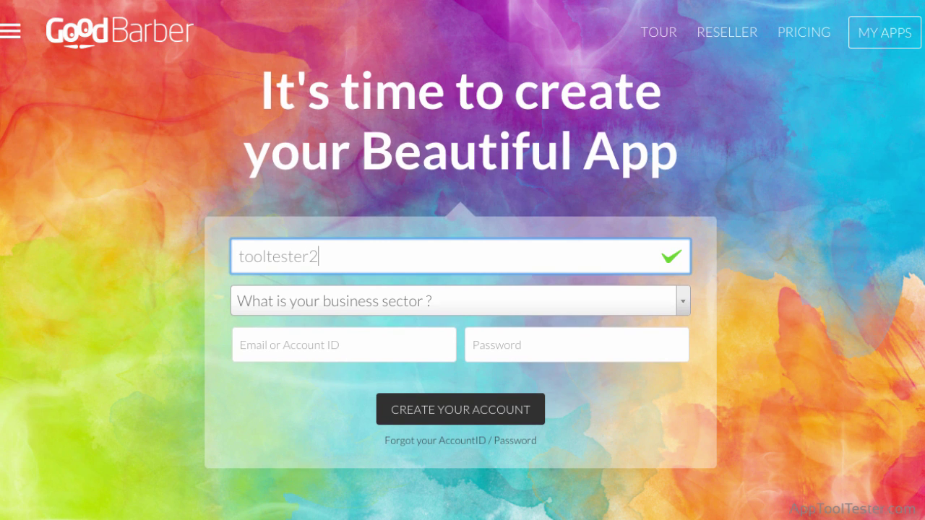
{"action": "left_click", "coordinate": [539, 305]}
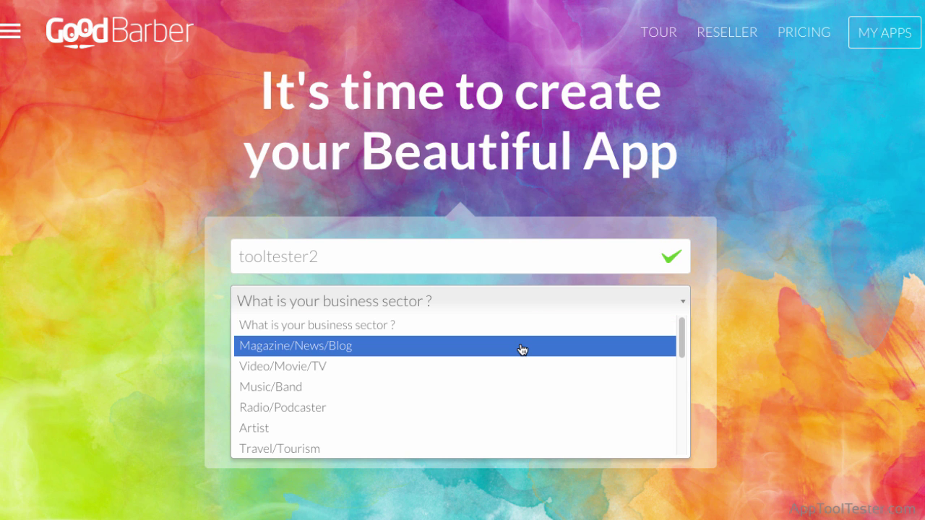
{"action": "left_click", "coordinate": [520, 345]}
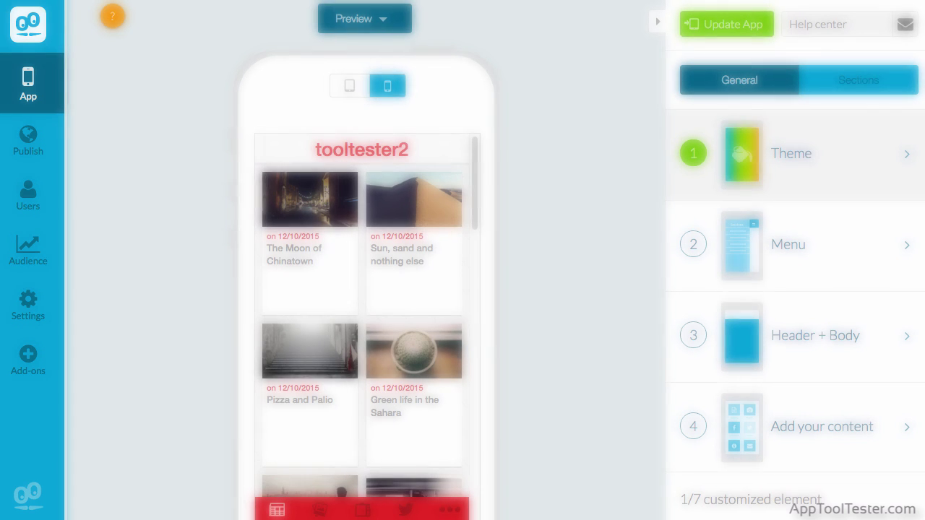
- Open the Theme library and browse the available themes
{"action": "left_click", "coordinate": [918, 154]}
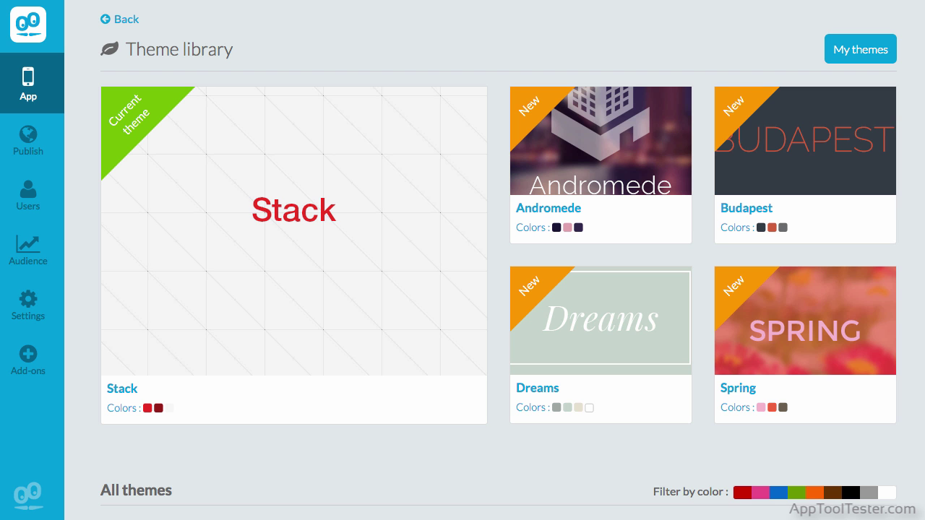
{"action": "scroll", "coordinate": [499, 260], "scroll_direction": "down", "scroll_amount": 15}
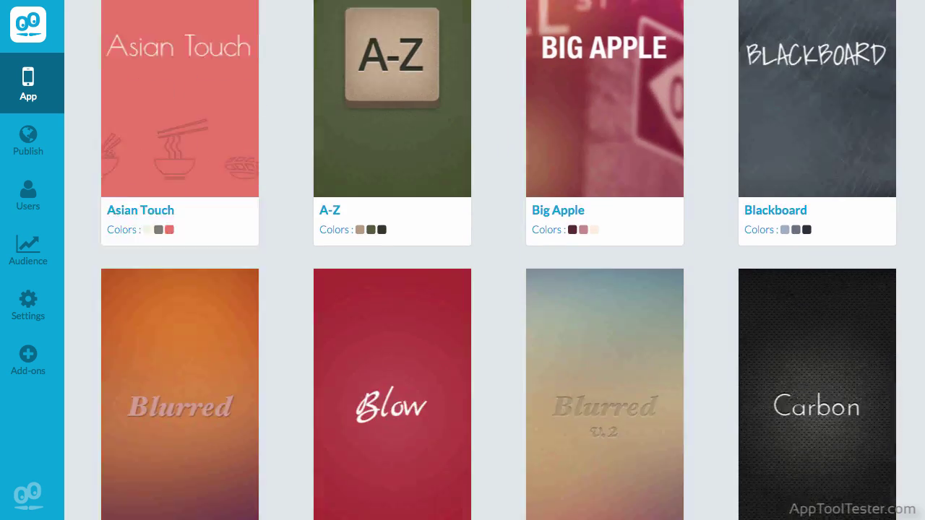
{"action": "scroll", "coordinate": [499, 260], "scroll_direction": "down", "scroll_amount": 13}
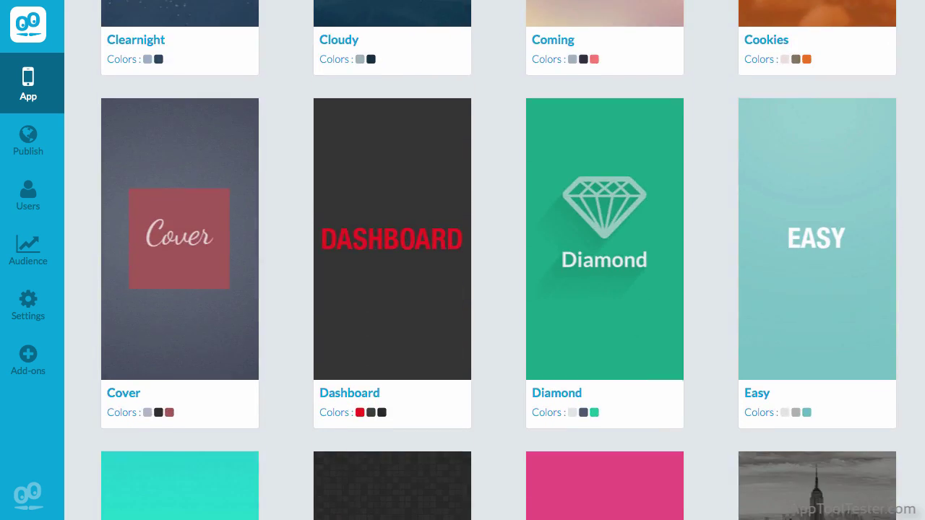
{"action": "scroll", "coordinate": [499, 260], "scroll_direction": "down", "scroll_amount": 5}
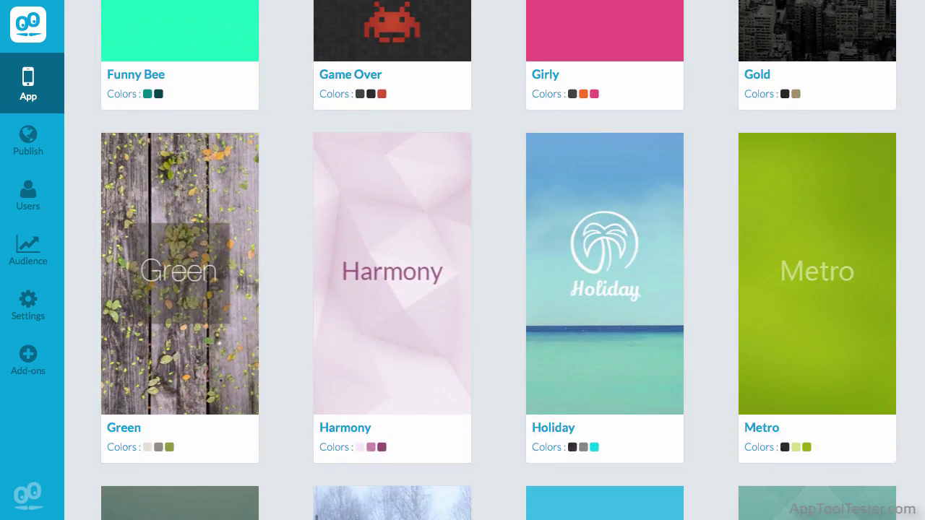
{"action": "scroll", "coordinate": [499, 260], "scroll_direction": "up", "scroll_amount": 20}
{"action": "scroll", "coordinate": [498, 261], "scroll_direction": "up", "scroll_amount": 5}
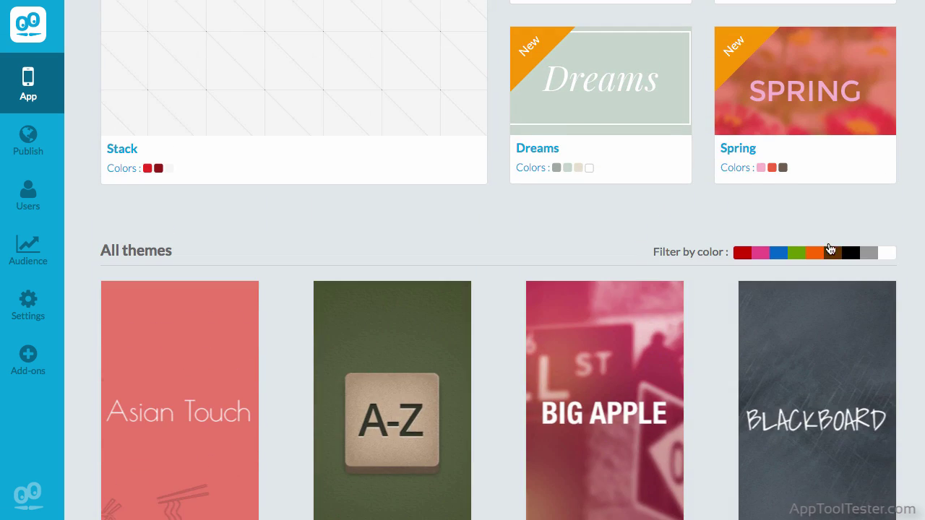
- Filter themes by orange, red, then blue, and open the Cloudy theme's details
{"action": "left_click", "coordinate": [814, 252]}
{"action": "left_click", "coordinate": [742, 254]}
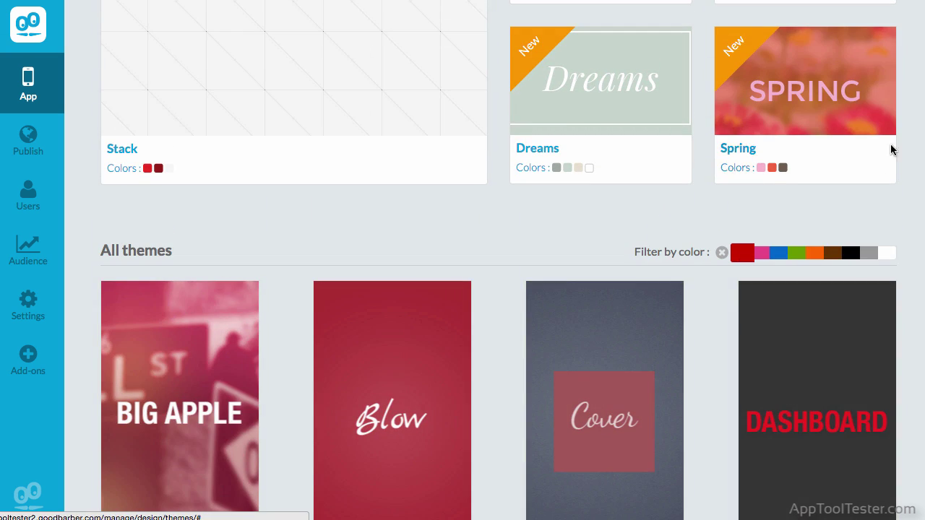
{"action": "scroll", "coordinate": [892, 149], "scroll_direction": "down", "scroll_amount": 5}
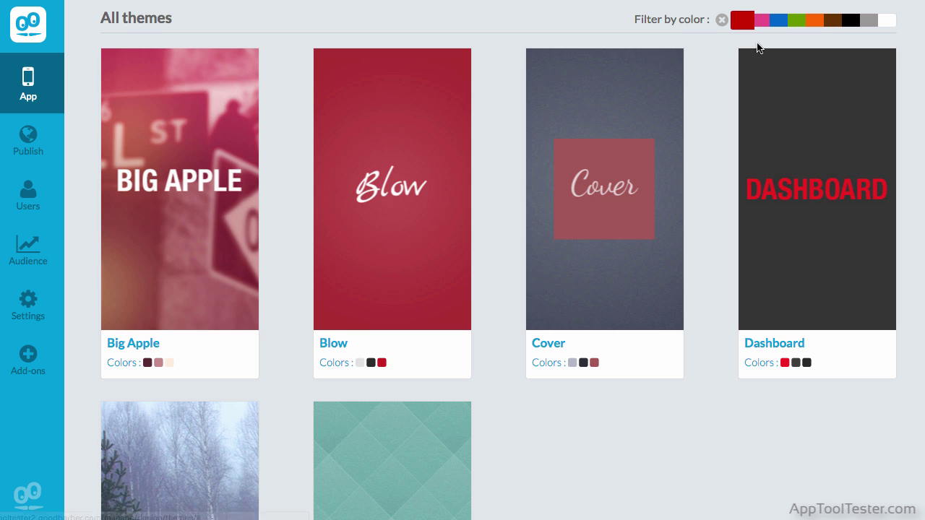
{"action": "left_click", "coordinate": [778, 20]}
{"action": "scroll", "coordinate": [433, 325], "scroll_direction": "down", "scroll_amount": 3}
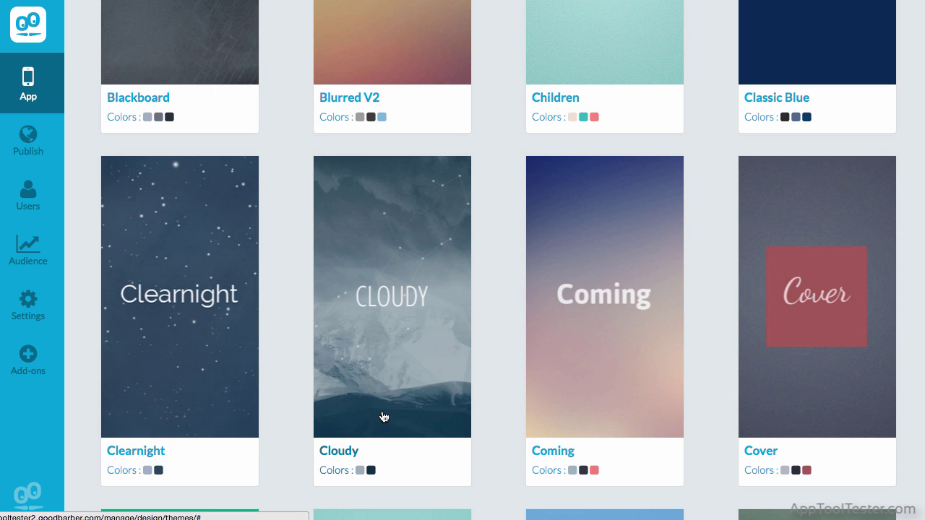
{"action": "left_click", "coordinate": [383, 418]}
- Live-preview the Cloudy theme, viewing its Videos and Sound sections
{"action": "left_click", "coordinate": [518, 469]}
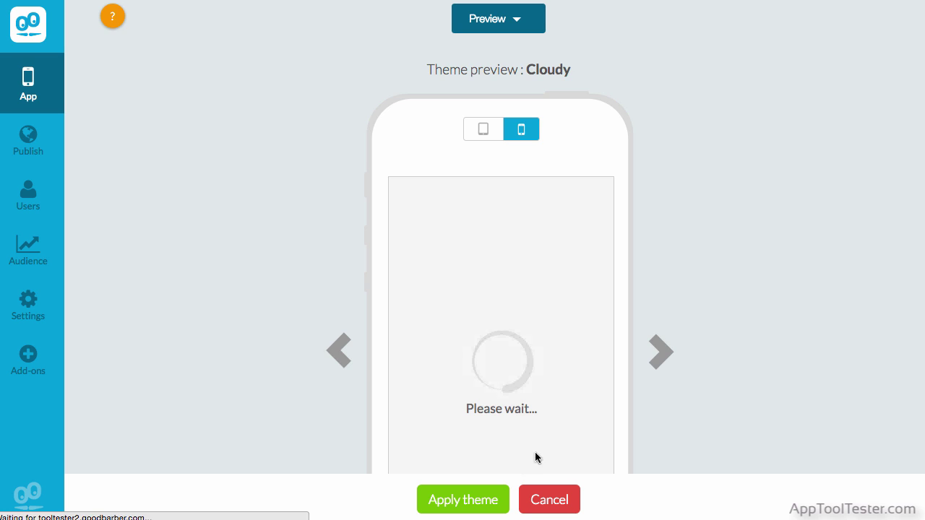
{"action": "scroll", "coordinate": [663, 325], "scroll_direction": "down", "scroll_amount": 3}
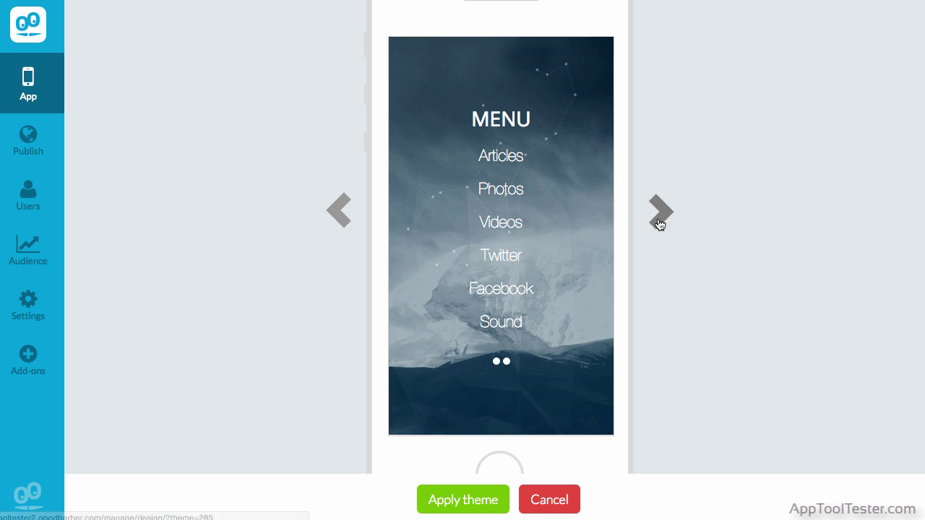
{"action": "left_click", "coordinate": [485, 221]}
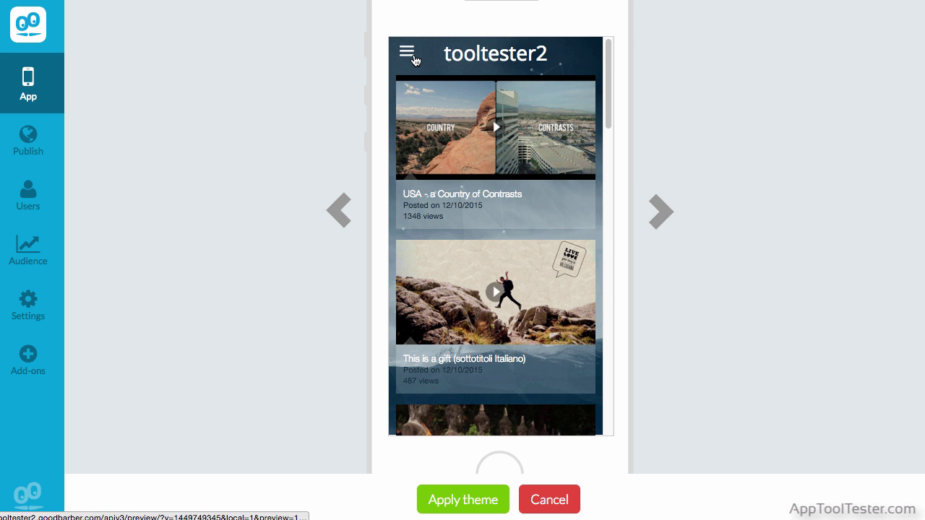
{"action": "left_click", "coordinate": [407, 51]}
{"action": "left_click", "coordinate": [495, 322]}
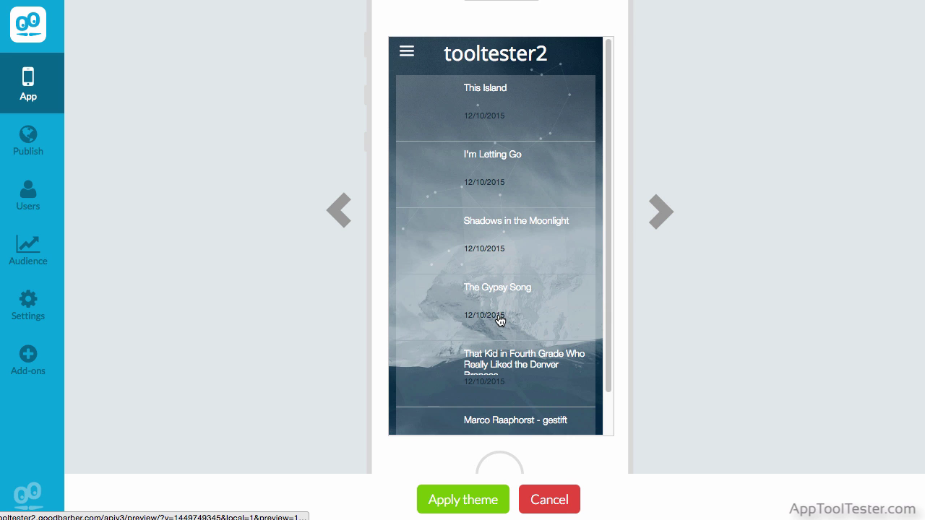
- Preview the next theme and check its side menu and Videos section
{"action": "left_click", "coordinate": [661, 213]}
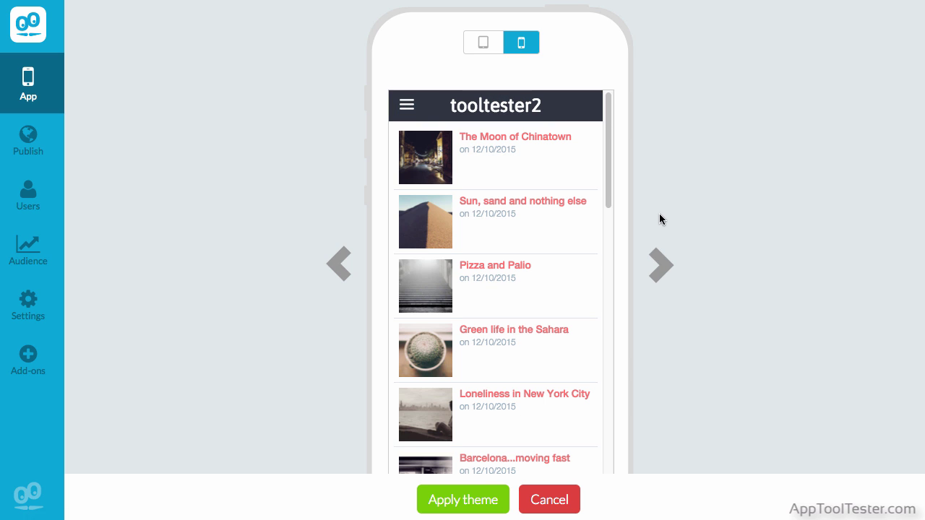
{"action": "left_click", "coordinate": [408, 106]}
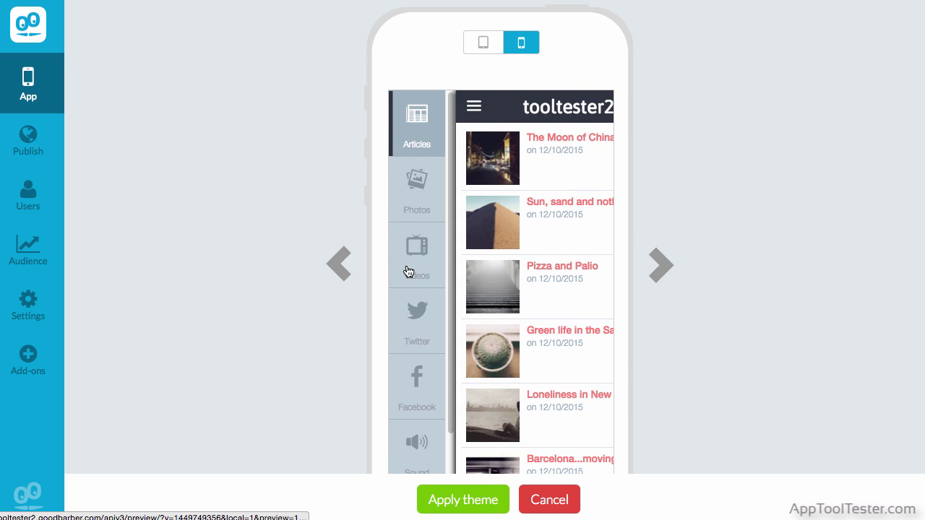
{"action": "left_click", "coordinate": [409, 270]}
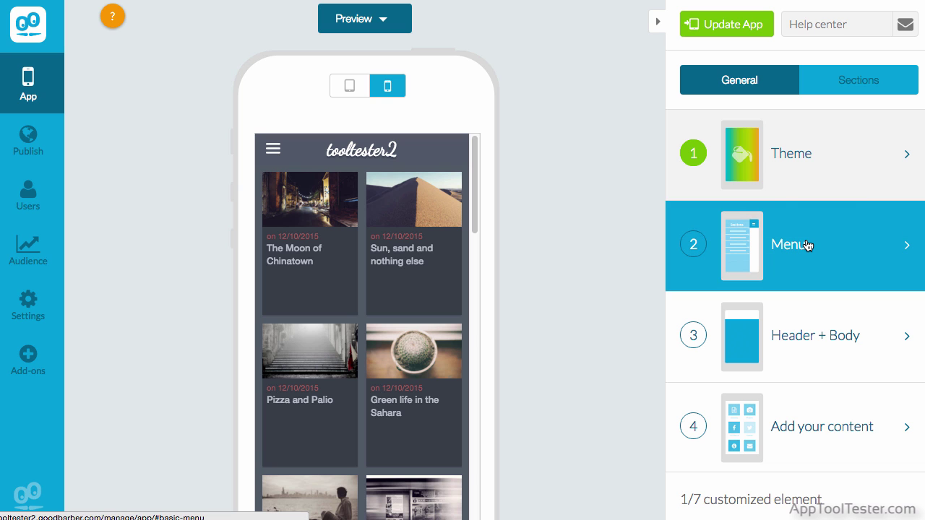
- Move from the app's menu settings on to the Header + Body settings
{"action": "left_click", "coordinate": [807, 245]}
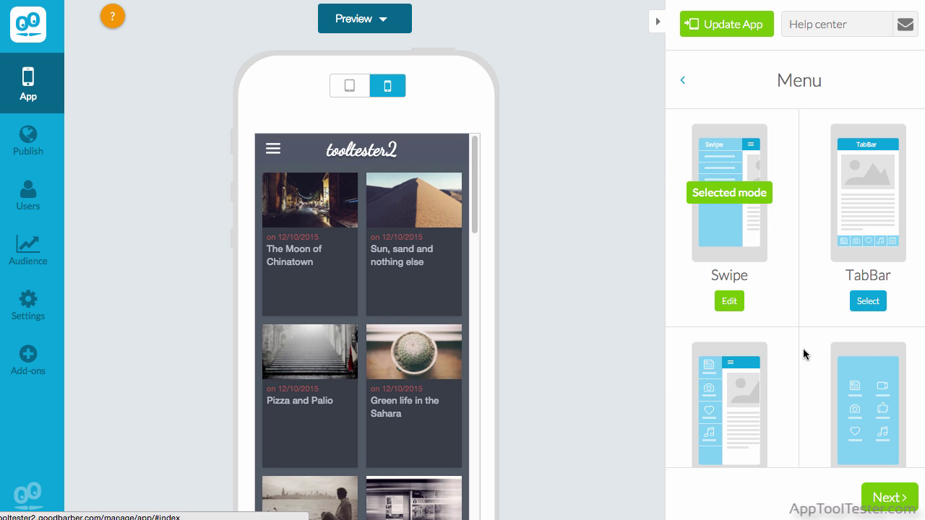
{"action": "left_click", "coordinate": [878, 494]}
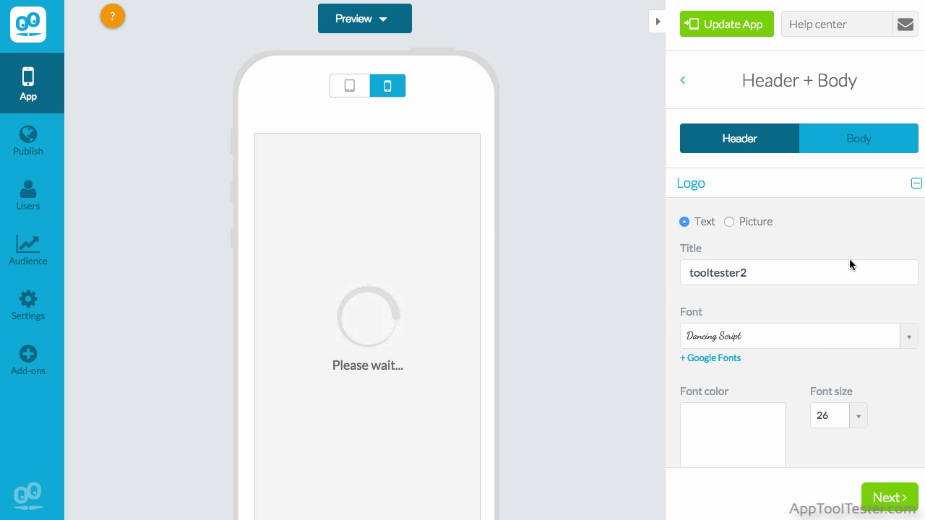
{"action": "scroll", "coordinate": [848, 260], "scroll_direction": "down", "scroll_amount": 2}
{"action": "scroll", "coordinate": [849, 264], "scroll_direction": "down", "scroll_amount": 5}
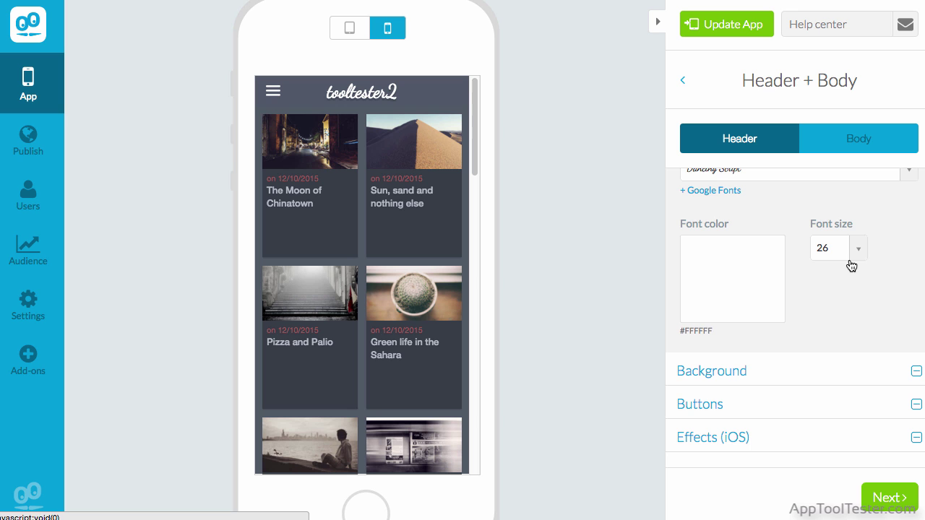
- Expand the header's Background and Buttons options
{"action": "left_click", "coordinate": [800, 366]}
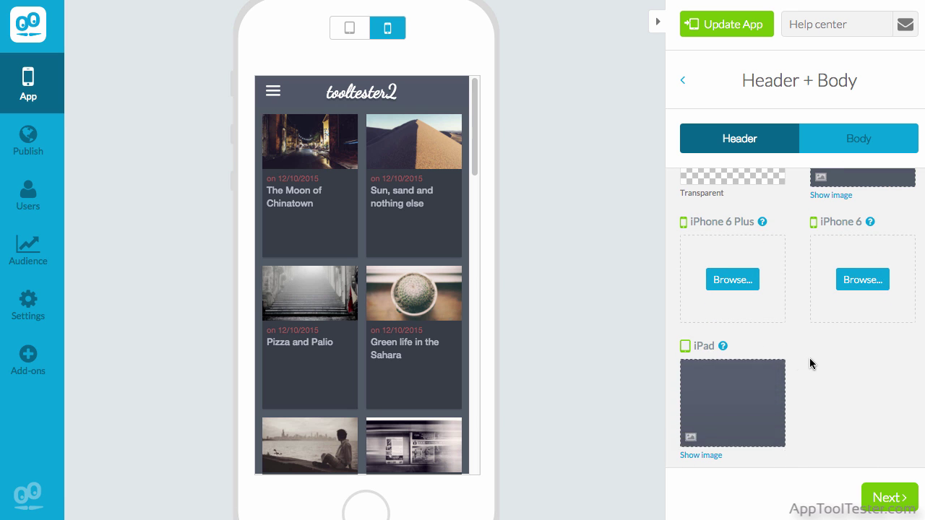
{"action": "scroll", "coordinate": [811, 362], "scroll_direction": "down", "scroll_amount": 5}
{"action": "scroll", "coordinate": [795, 359], "scroll_direction": "down", "scroll_amount": 1}
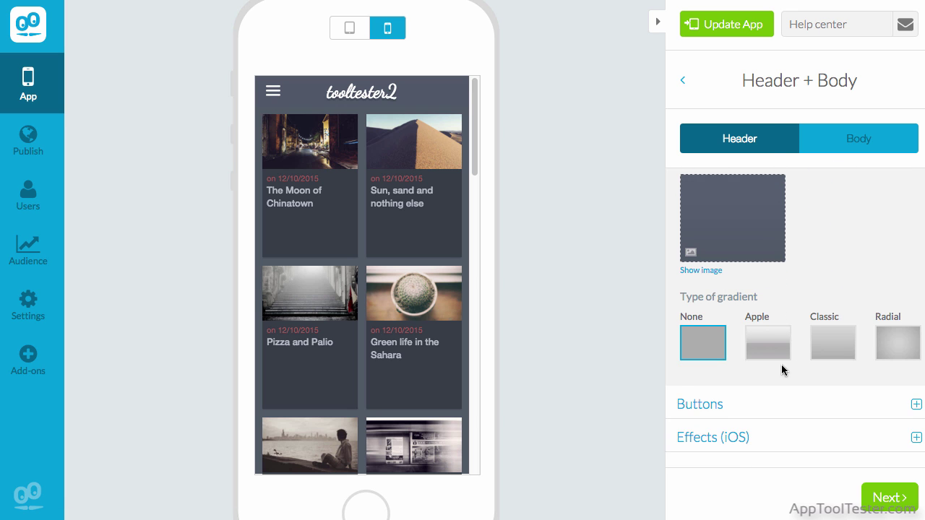
{"action": "left_click", "coordinate": [758, 401]}
{"action": "scroll", "coordinate": [790, 348], "scroll_direction": "down", "scroll_amount": 5}
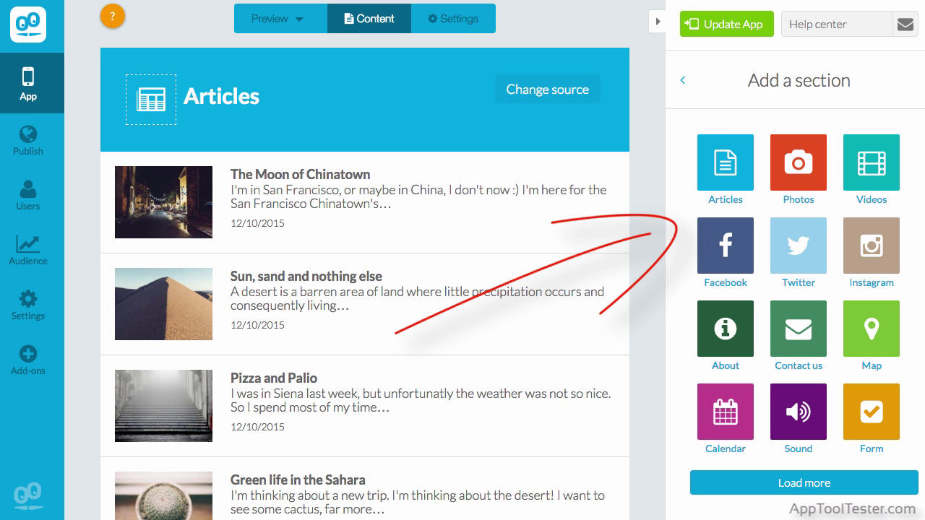
- Add a Videos section and dismiss its introduction panel
{"action": "left_click", "coordinate": [872, 167]}
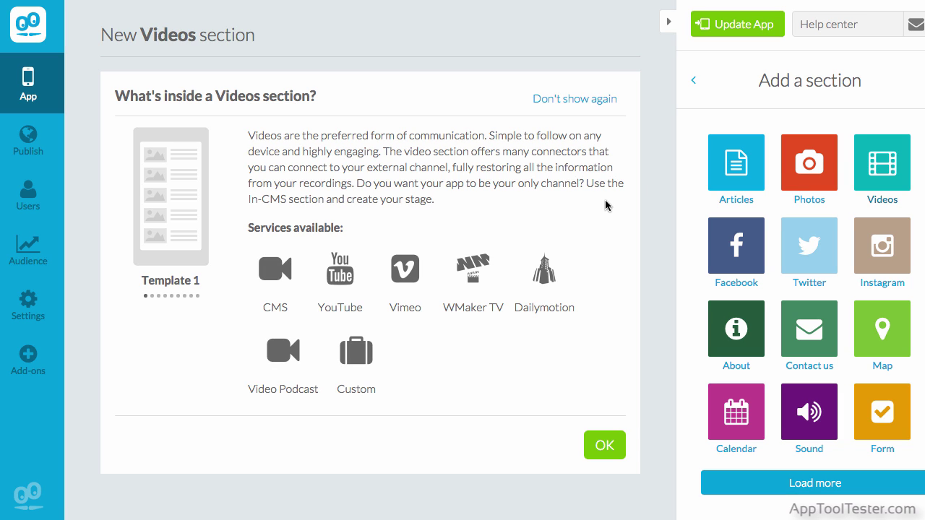
{"action": "left_click", "coordinate": [610, 448]}
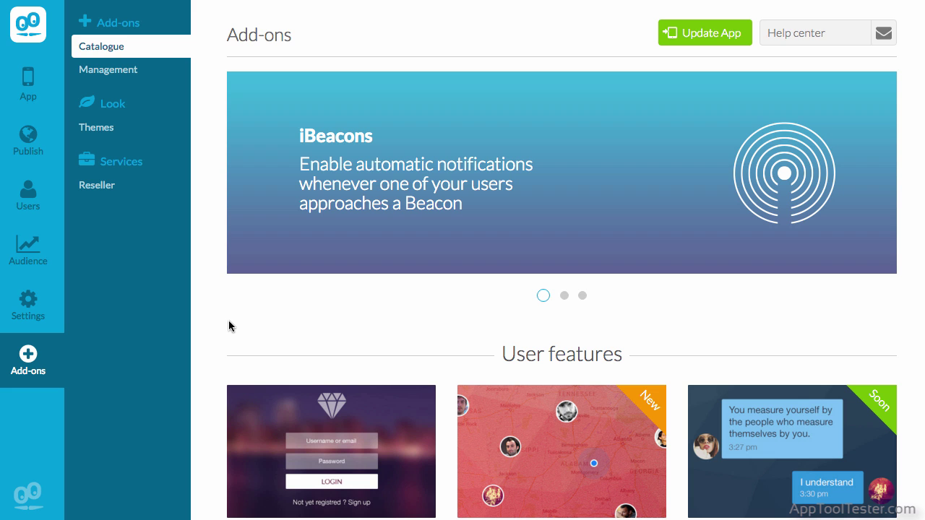
- Scroll the Add-ons catalogue down to the Notifications add-ons
{"action": "scroll", "coordinate": [228, 325], "scroll_direction": "down", "scroll_amount": 5}
{"action": "scroll", "coordinate": [230, 325], "scroll_direction": "down", "scroll_amount": 5}
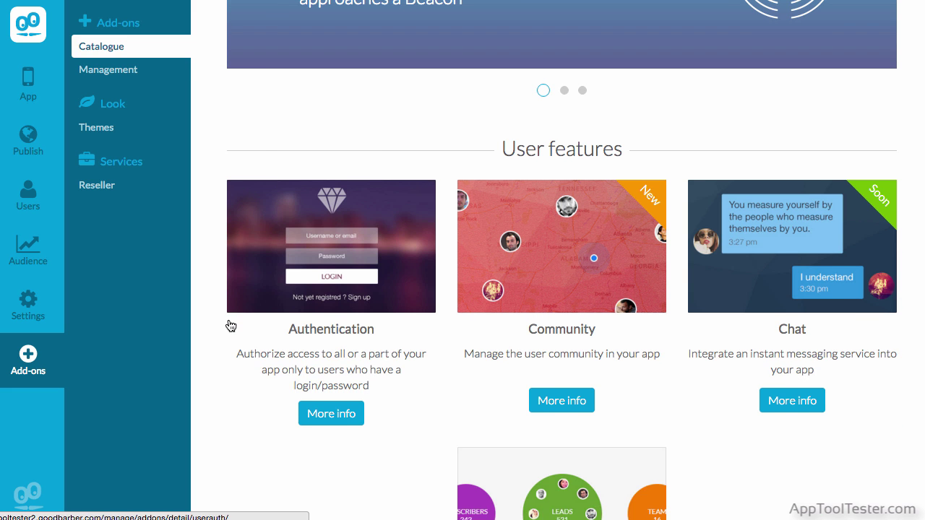
{"action": "scroll", "coordinate": [229, 323], "scroll_direction": "down", "scroll_amount": 6}
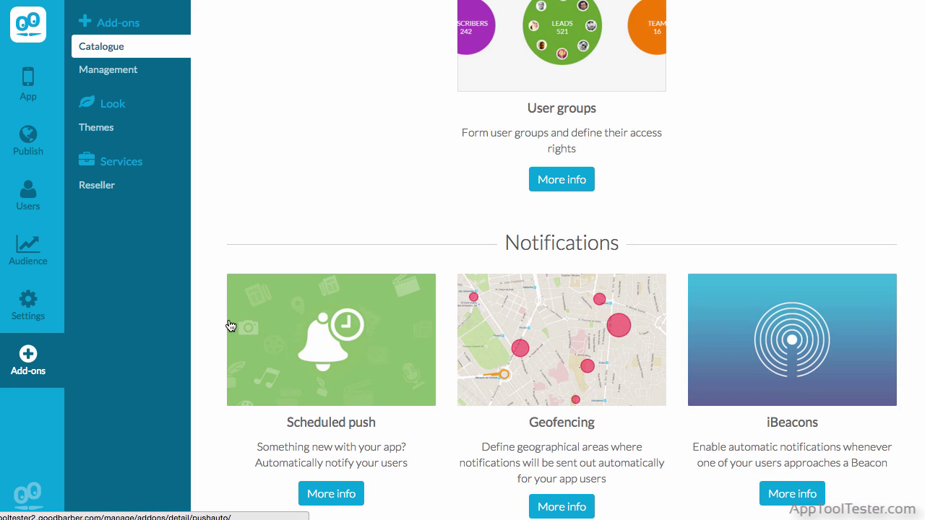
{"action": "scroll", "coordinate": [228, 318], "scroll_direction": "down", "scroll_amount": 4}
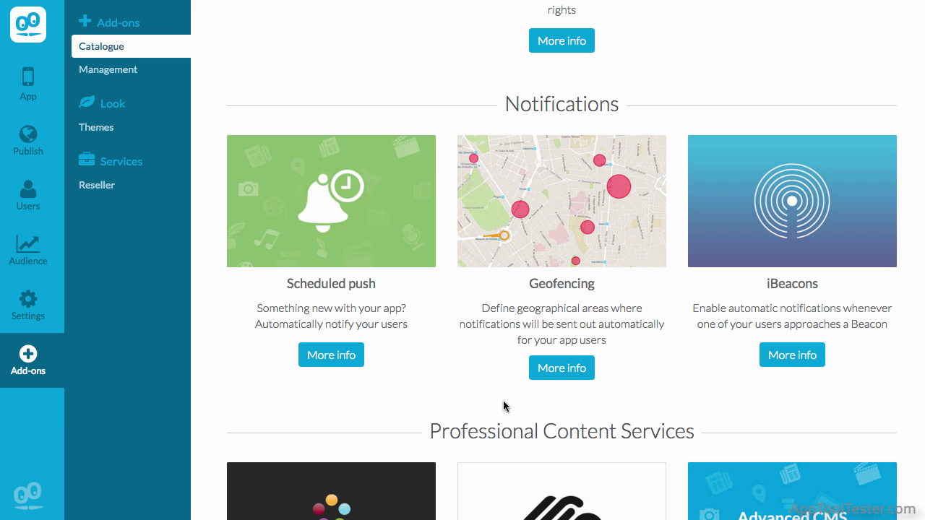
- Open the Geofencing add-on's More info page and read through its details
{"action": "left_click", "coordinate": [549, 367]}
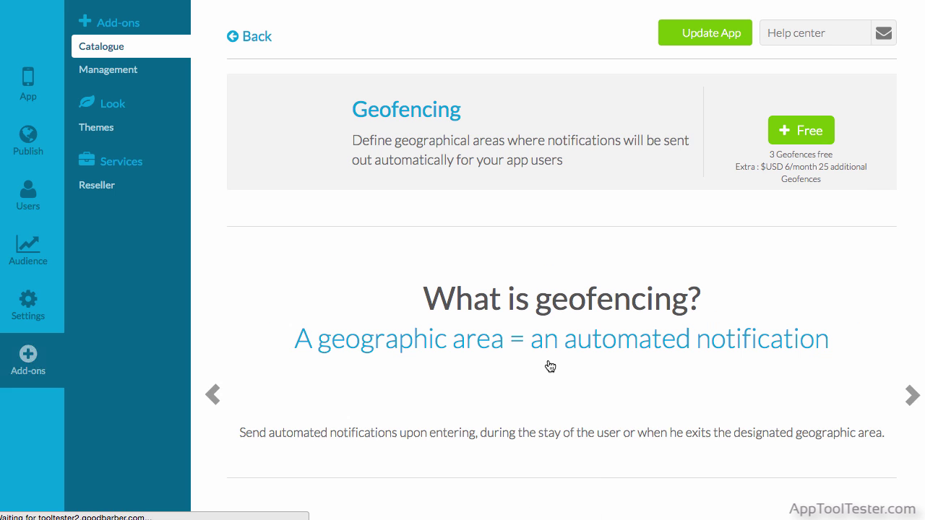
{"action": "scroll", "coordinate": [820, 298], "scroll_direction": "down", "scroll_amount": 8}
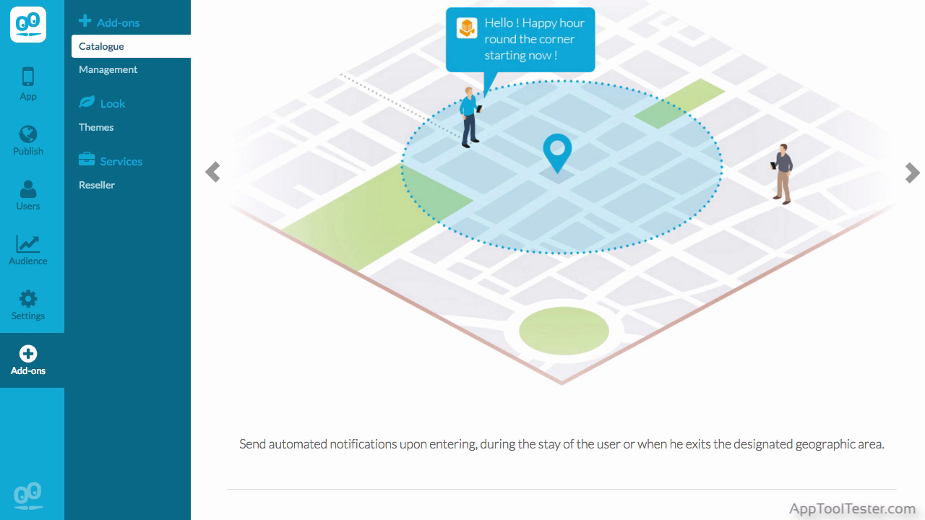
{"action": "scroll", "coordinate": [562, 260], "scroll_direction": "down", "scroll_amount": 10}
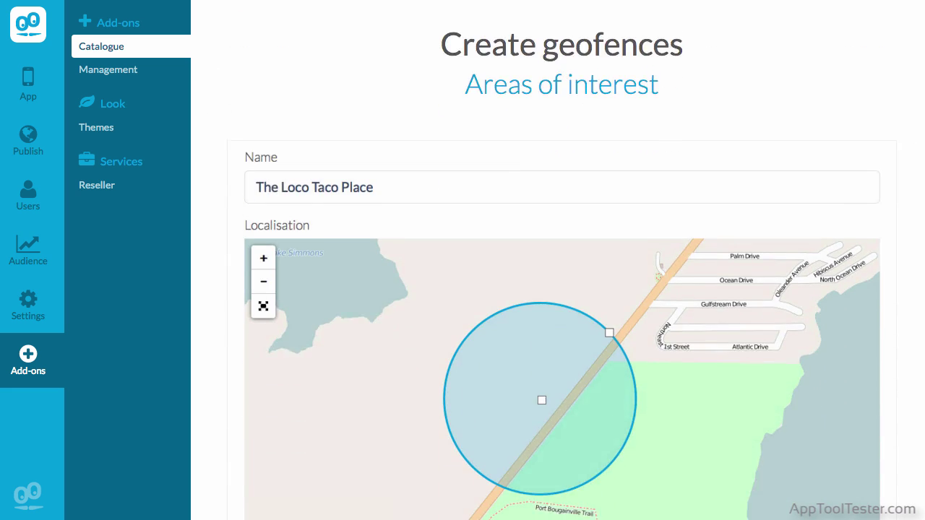
{"action": "scroll", "coordinate": [561, 289], "scroll_direction": "down", "scroll_amount": 7}
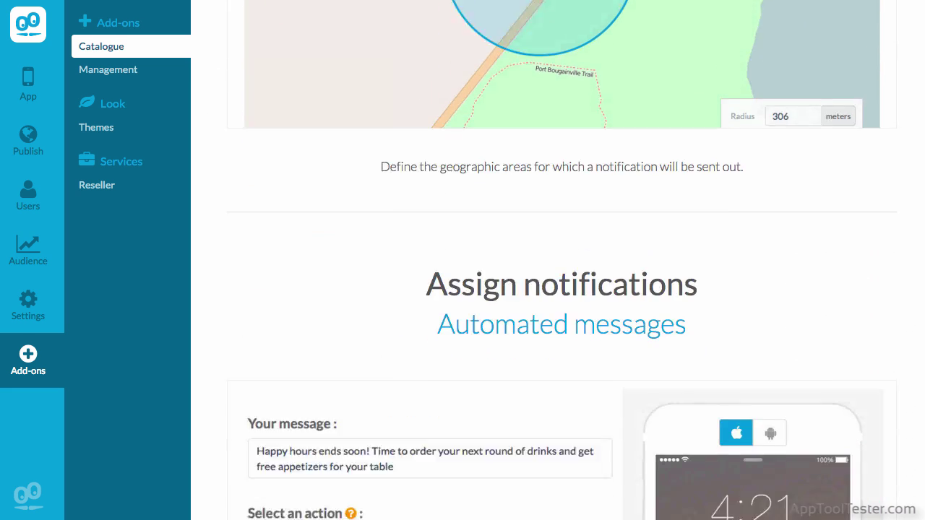
{"action": "scroll", "coordinate": [562, 289], "scroll_direction": "down", "scroll_amount": 10}
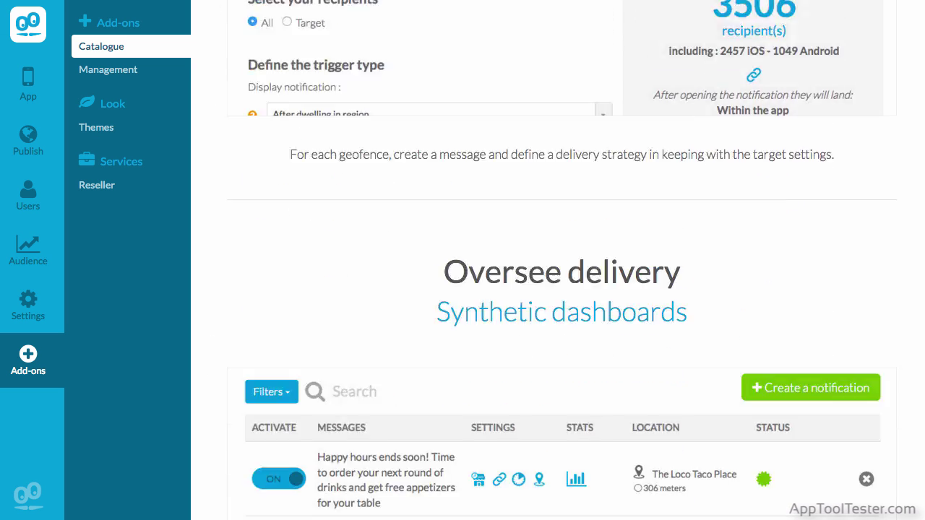
{"action": "scroll", "coordinate": [561, 289], "scroll_direction": "down", "scroll_amount": 9}
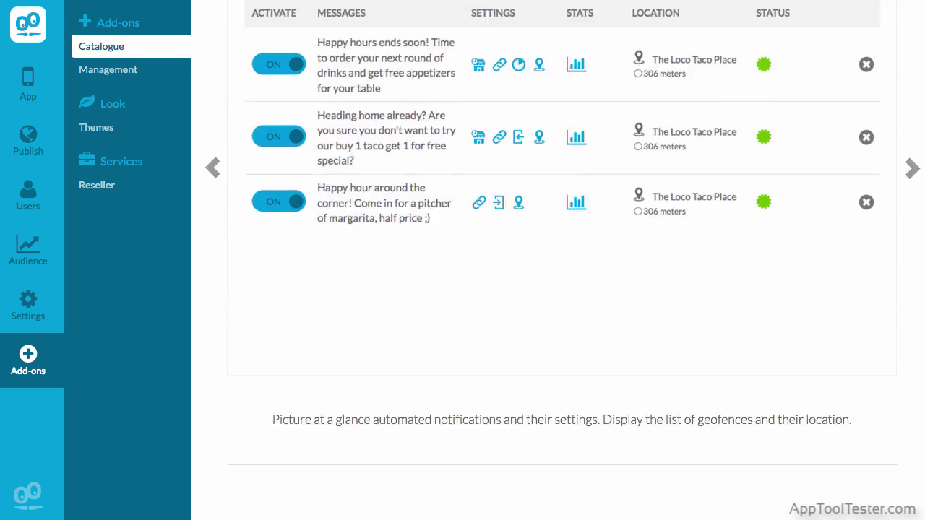
{"action": "scroll", "coordinate": [561, 289], "scroll_direction": "down", "scroll_amount": 9}
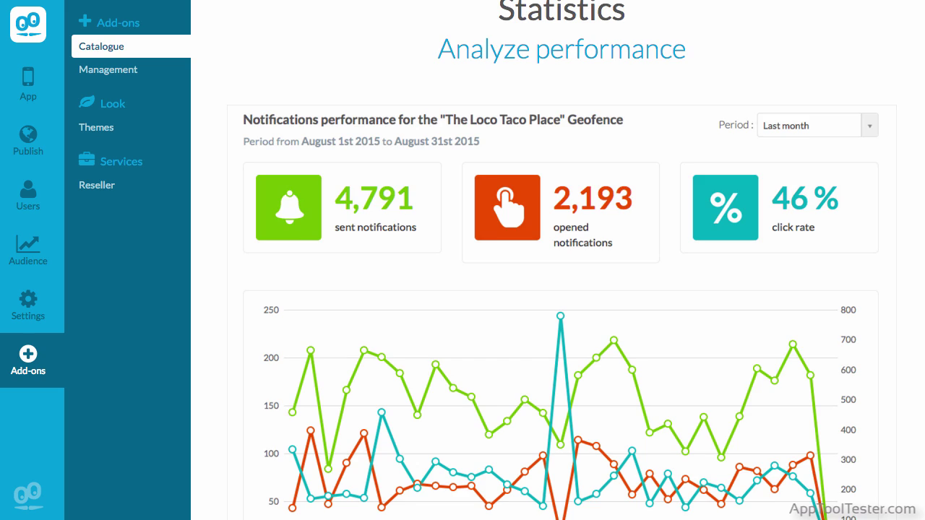
{"action": "scroll", "coordinate": [561, 289], "scroll_direction": "down", "scroll_amount": 2}
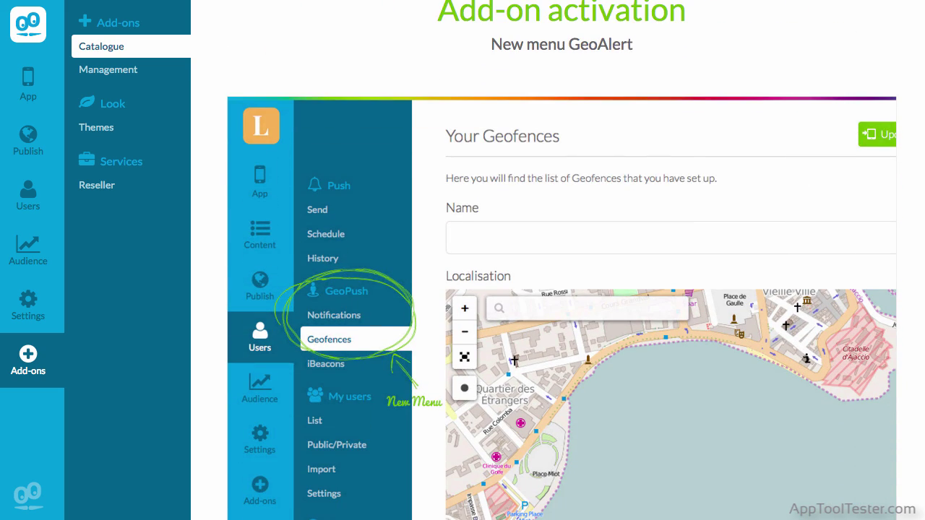
{"action": "scroll", "coordinate": [561, 289], "scroll_direction": "down", "scroll_amount": 5}
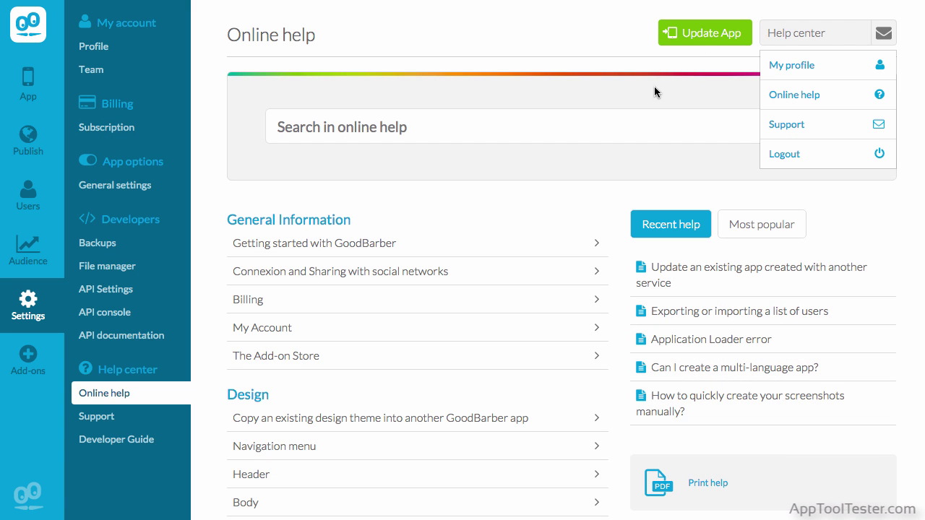
- Search help for 'push notifica', open How to use Push Notifications, then reach Contact Support
{"action": "left_click", "coordinate": [605, 123]}
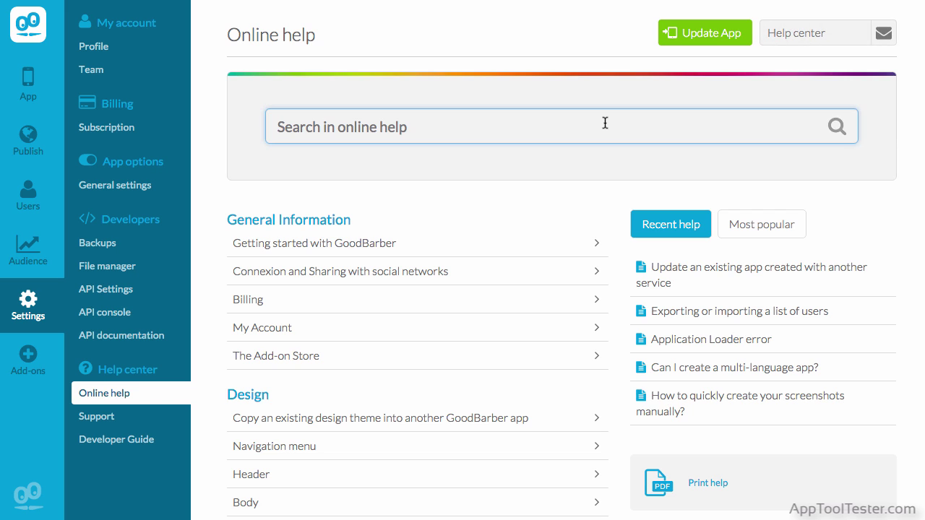
{"action": "type", "text": "push "}
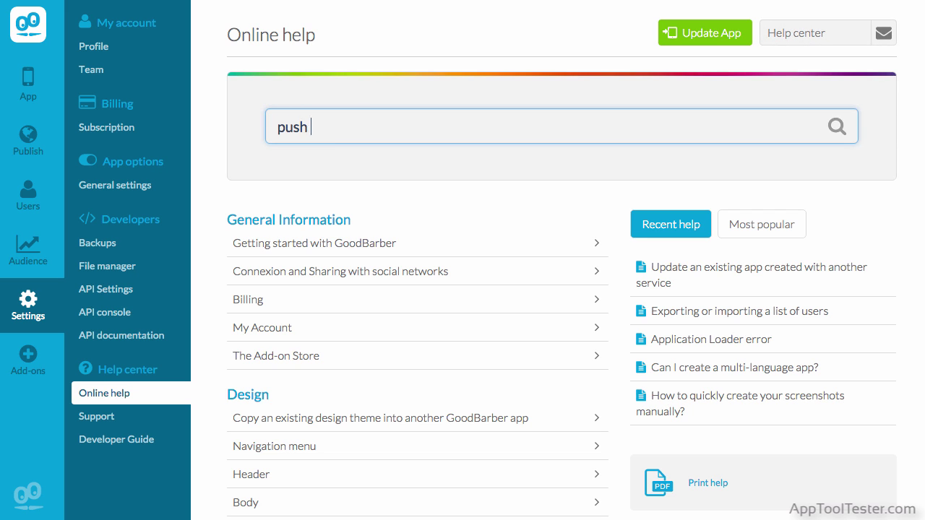
{"action": "type", "text": "notifications"}
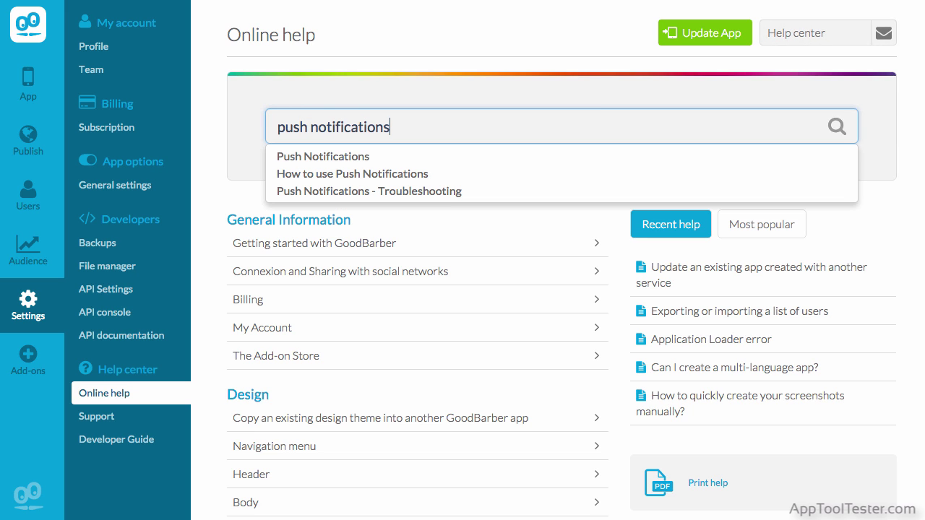
{"action": "left_click", "coordinate": [568, 173]}
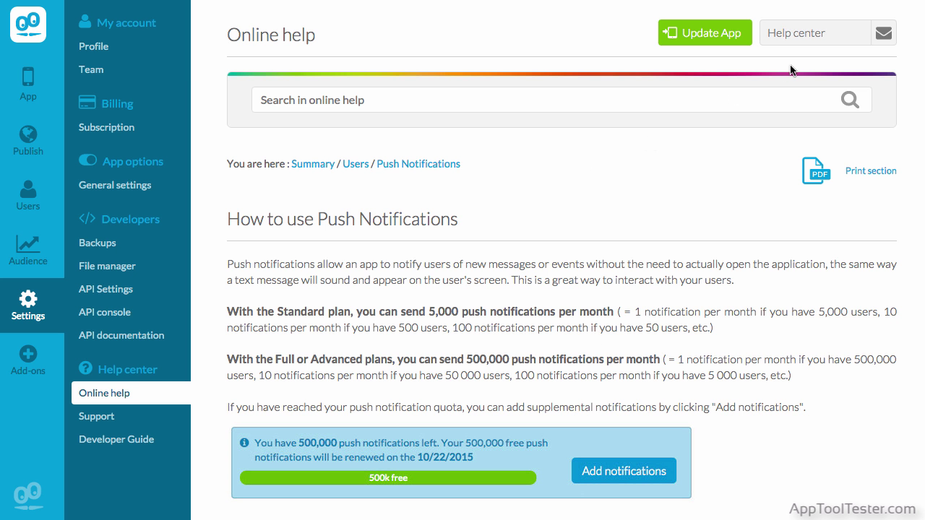
{"action": "left_click", "coordinate": [817, 46]}
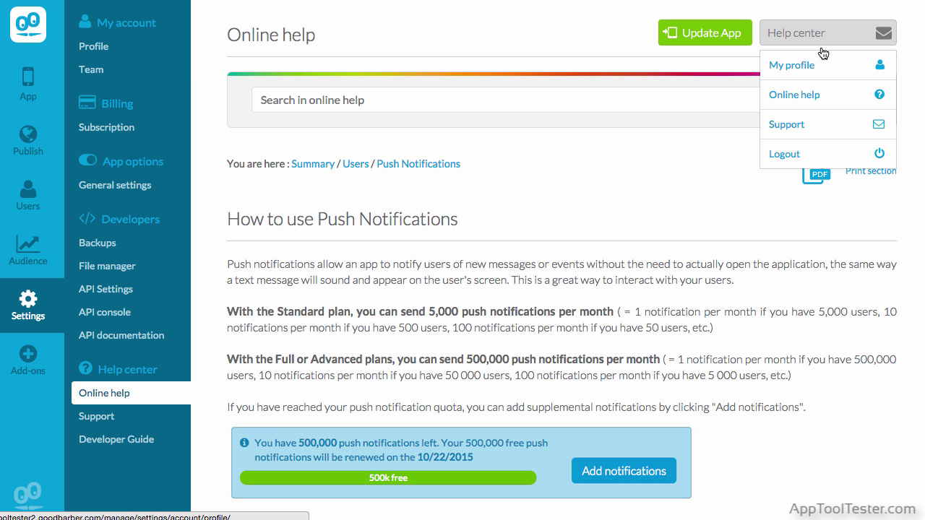
{"action": "left_click", "coordinate": [810, 124]}
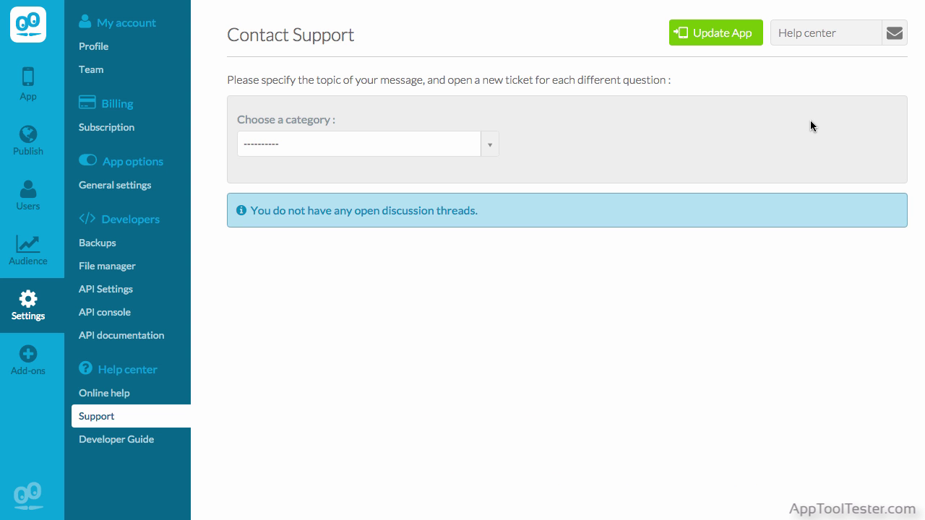
- Start a ticket under Questions related to push notifications > My iOS users don't receive my push notifications
{"action": "left_click", "coordinate": [488, 144]}
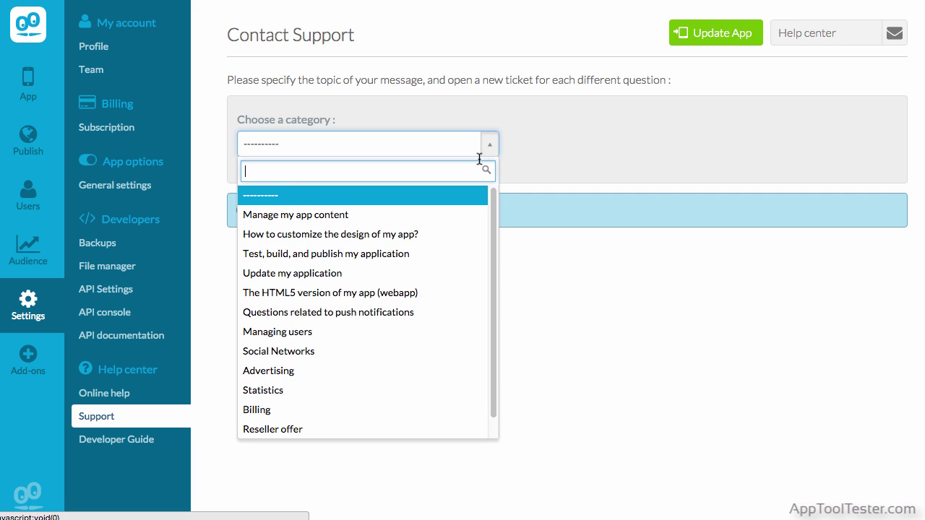
{"action": "left_click", "coordinate": [445, 314]}
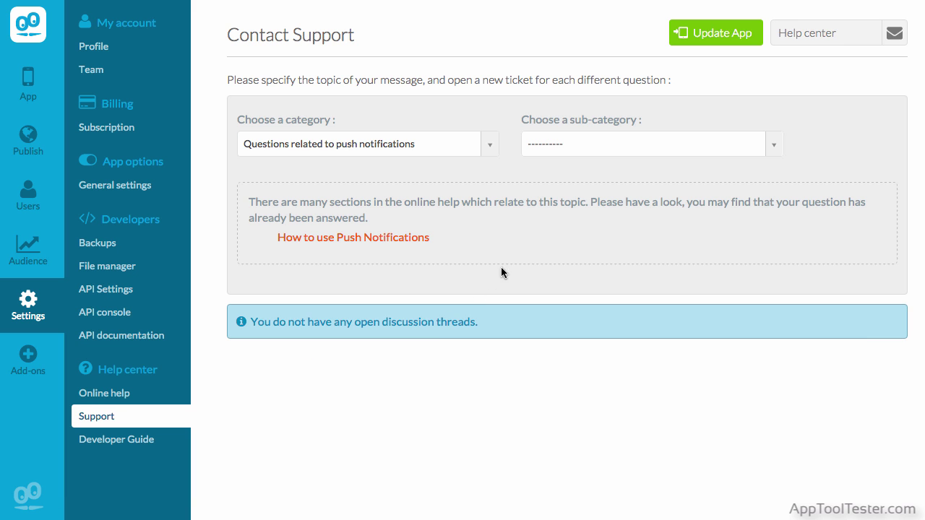
{"action": "left_click", "coordinate": [660, 144]}
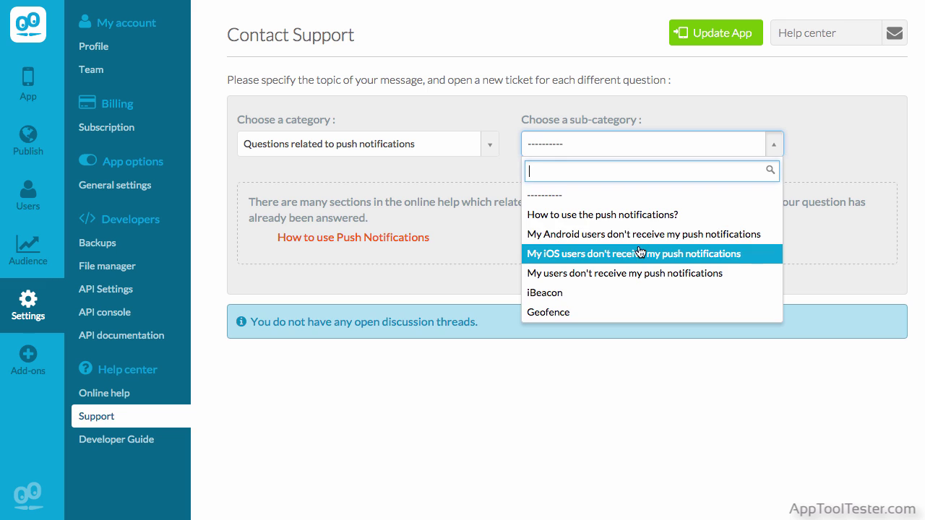
{"action": "left_click", "coordinate": [679, 252]}
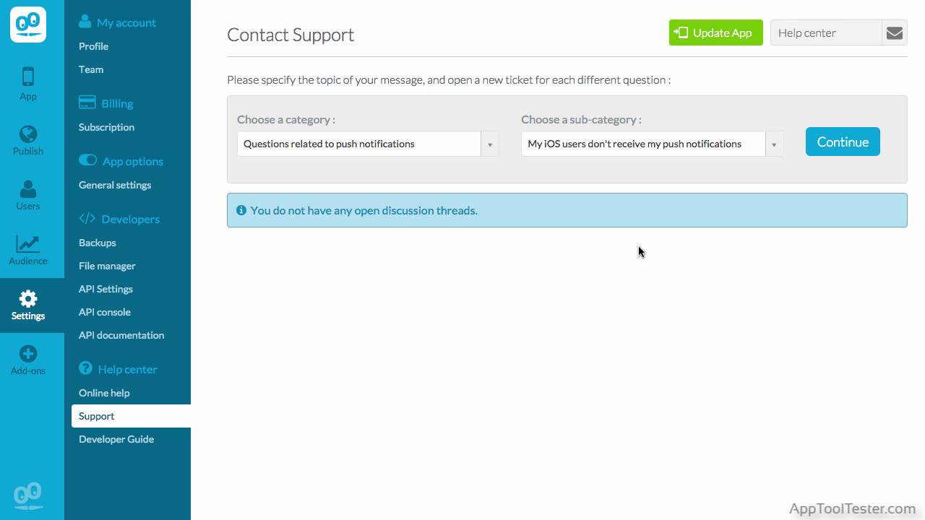
{"action": "left_click", "coordinate": [838, 143]}
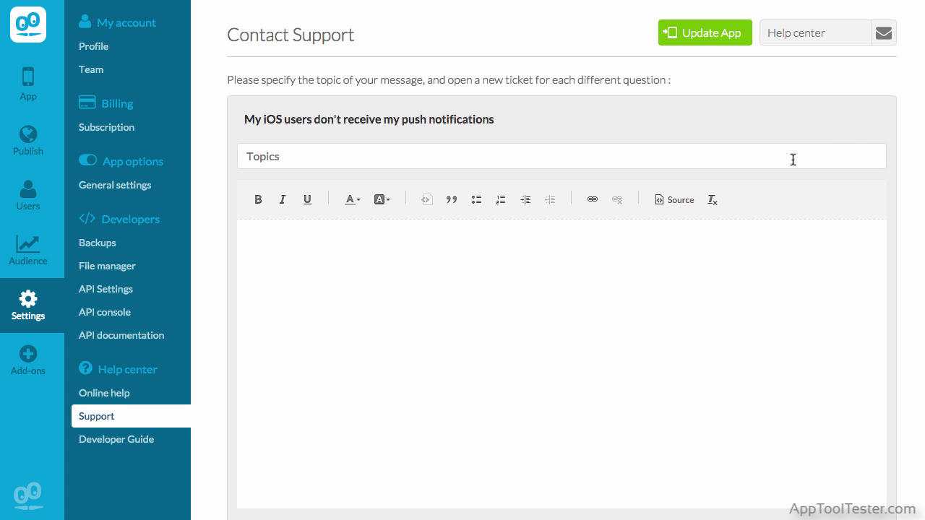